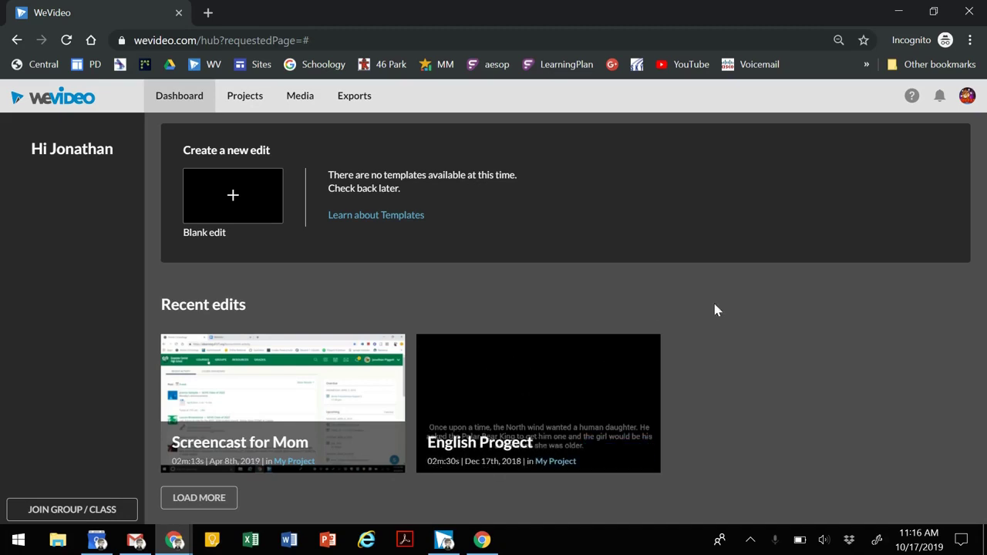
- Go to the Projects page, which lists the existing projects including My Project
{"action": "left_click", "coordinate": [246, 97]}
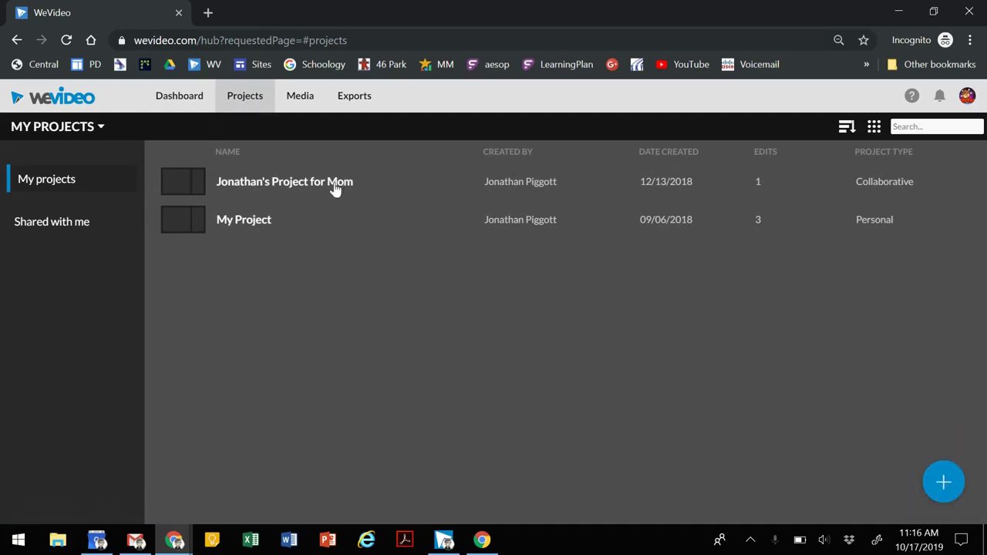
- Start a new project titled 'Example Podcast' and make it collaborative
{"action": "mouse_move", "coordinate": [949, 485]}
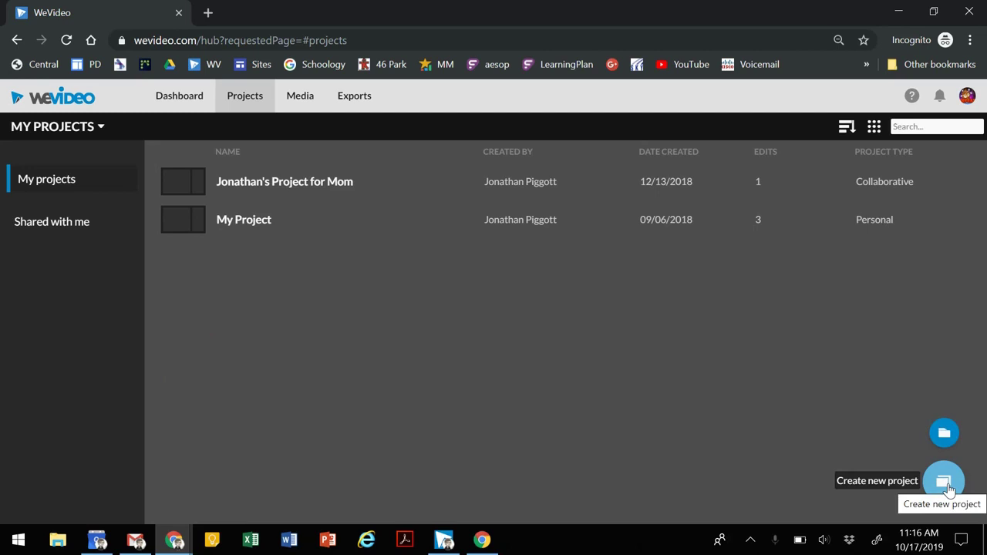
{"action": "left_click", "coordinate": [947, 486]}
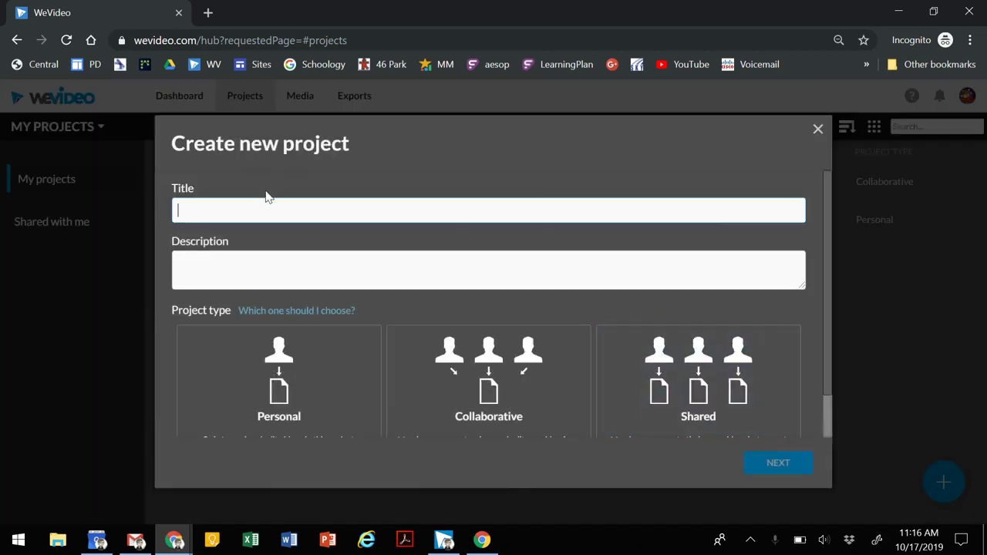
{"action": "type", "text": "Example Podcast"}
{"action": "left_click", "coordinate": [432, 390]}
{"action": "scroll", "coordinate": [536, 364], "scroll_direction": "down", "scroll_amount": 1}
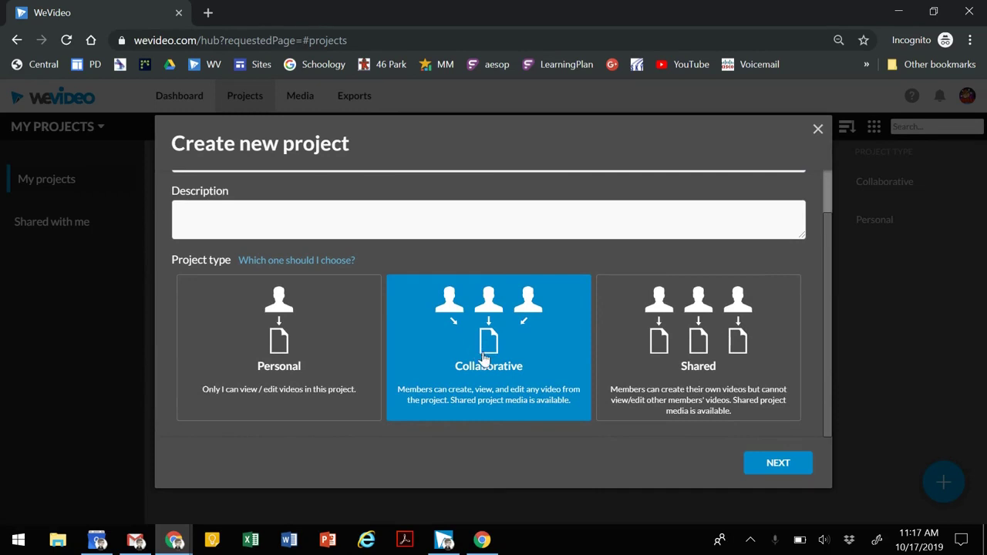
- Set members to join by invite link, skip adding media, and start a new video
{"action": "left_click", "coordinate": [774, 463]}
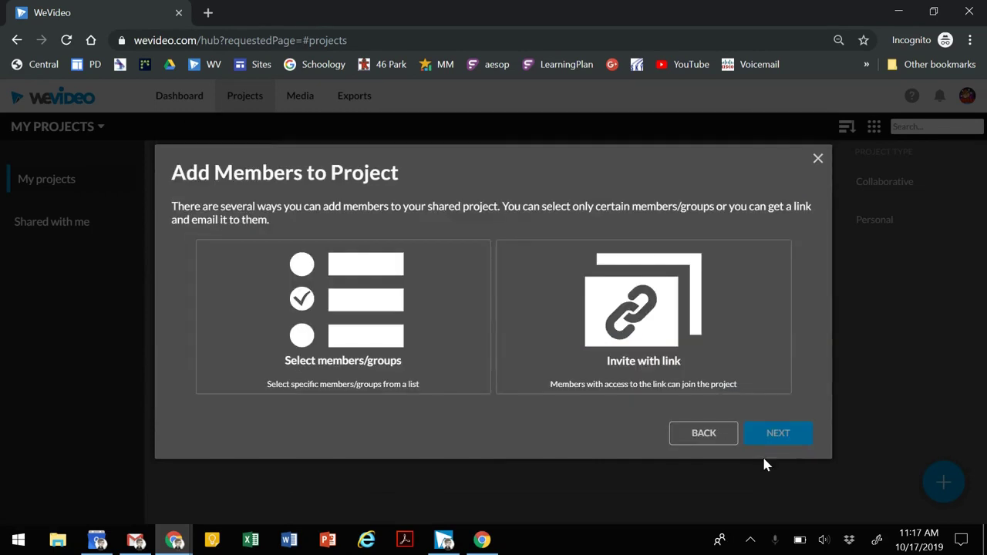
{"action": "left_click", "coordinate": [650, 326]}
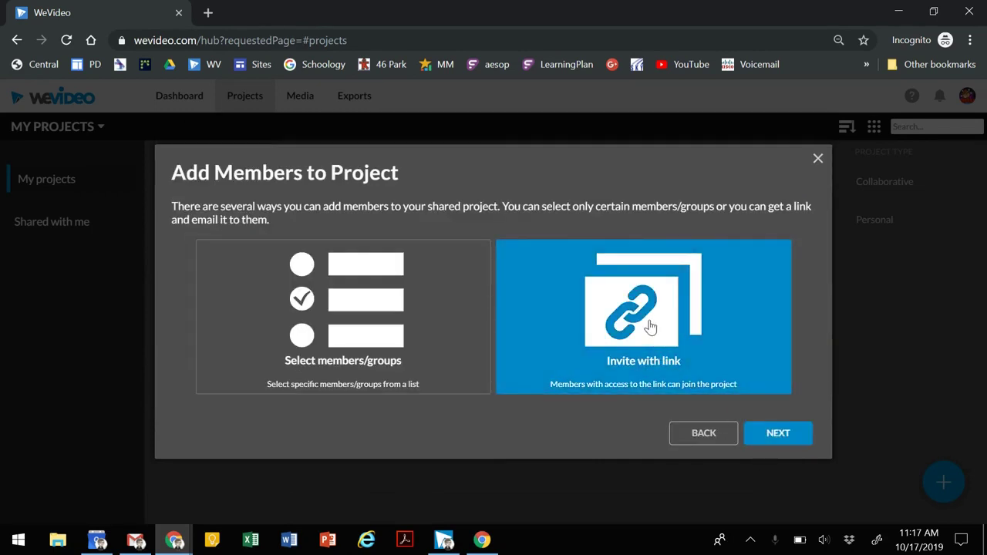
{"action": "left_click", "coordinate": [776, 433]}
{"action": "left_click", "coordinate": [802, 453]}
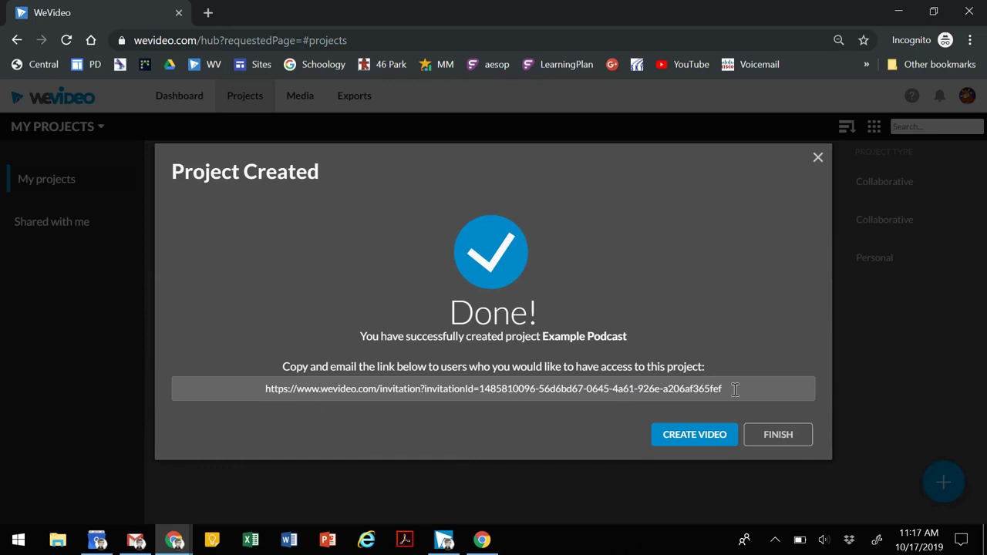
{"action": "left_click", "coordinate": [696, 434]}
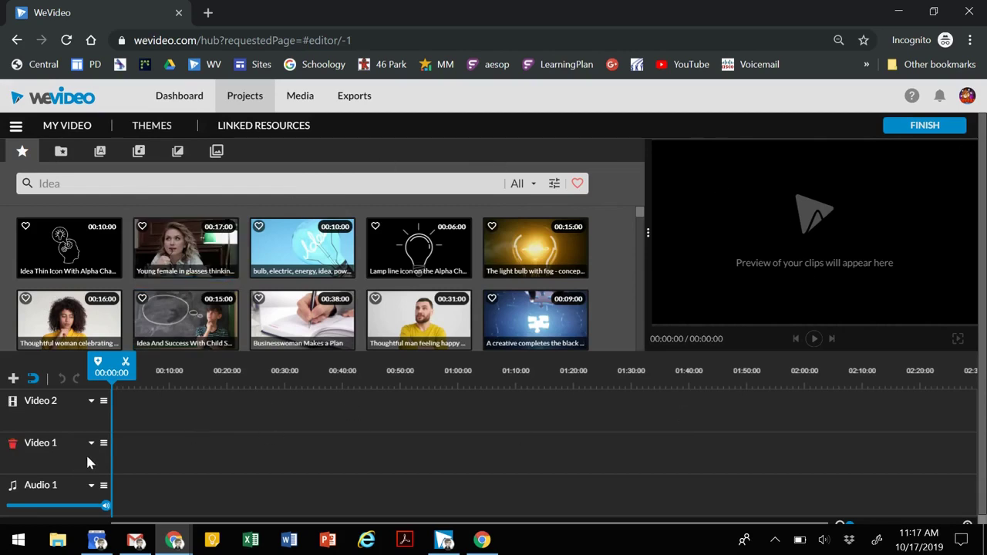
- Delete the Video 2 track, leaving Video 1, which cannot be deleted
{"action": "scroll", "coordinate": [231, 461], "scroll_direction": "down", "scroll_amount": 1}
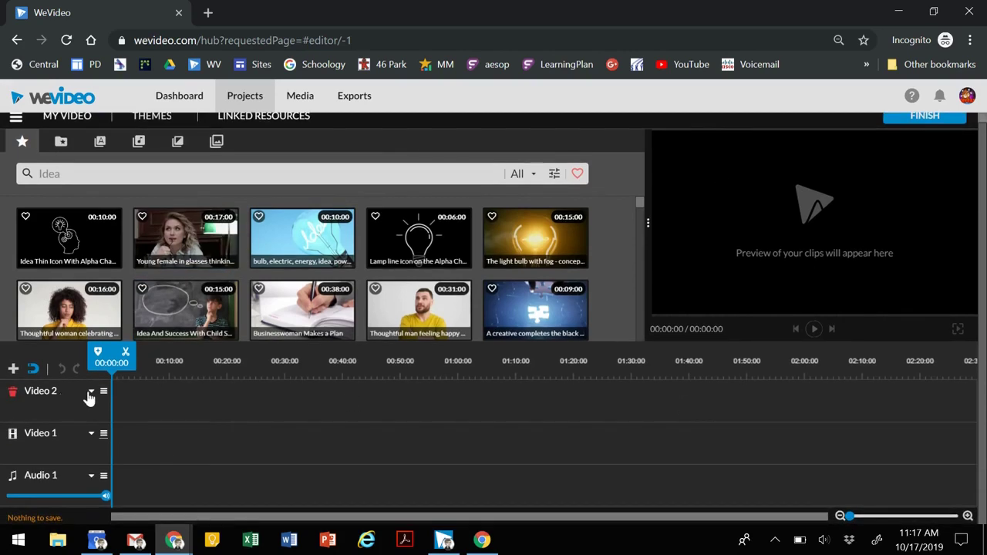
{"action": "left_click", "coordinate": [16, 393]}
{"action": "left_click", "coordinate": [13, 393]}
{"action": "left_click", "coordinate": [597, 364]}
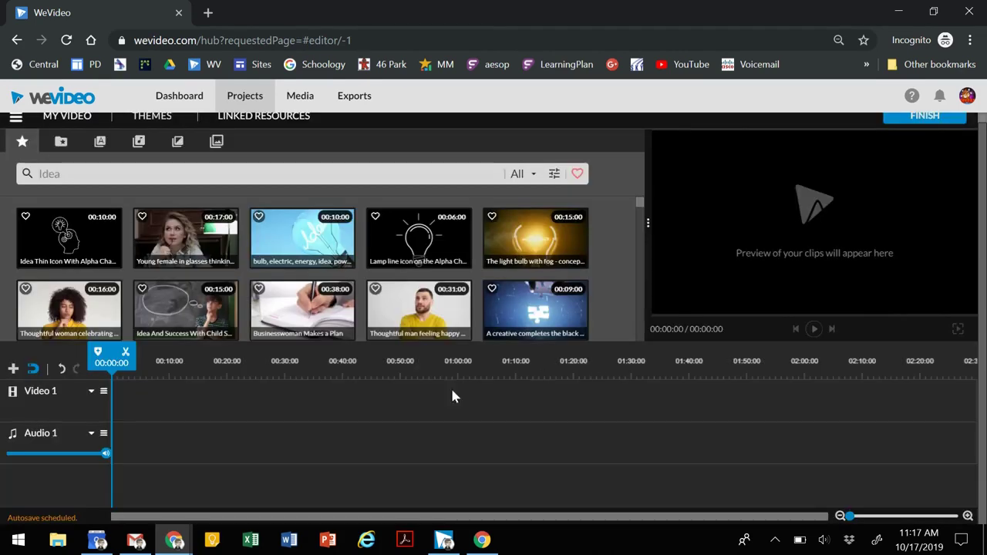
- Rename the video from My Video to 'Example Podcast'
{"action": "left_click", "coordinate": [55, 116]}
{"action": "left_click_drag", "start_coordinate": [407, 306], "coordinate": [313, 300]}
{"action": "type", "text": "Example Podcast"}
{"action": "left_click", "coordinate": [615, 361]}
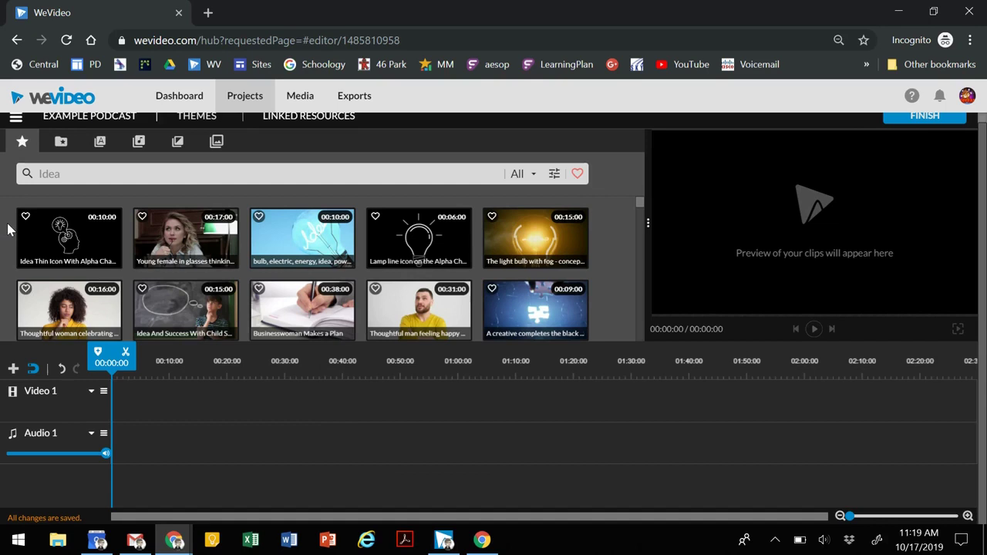
- Search the stock media for 'sports' and filter the results to audio only
{"action": "left_click", "coordinate": [52, 173]}
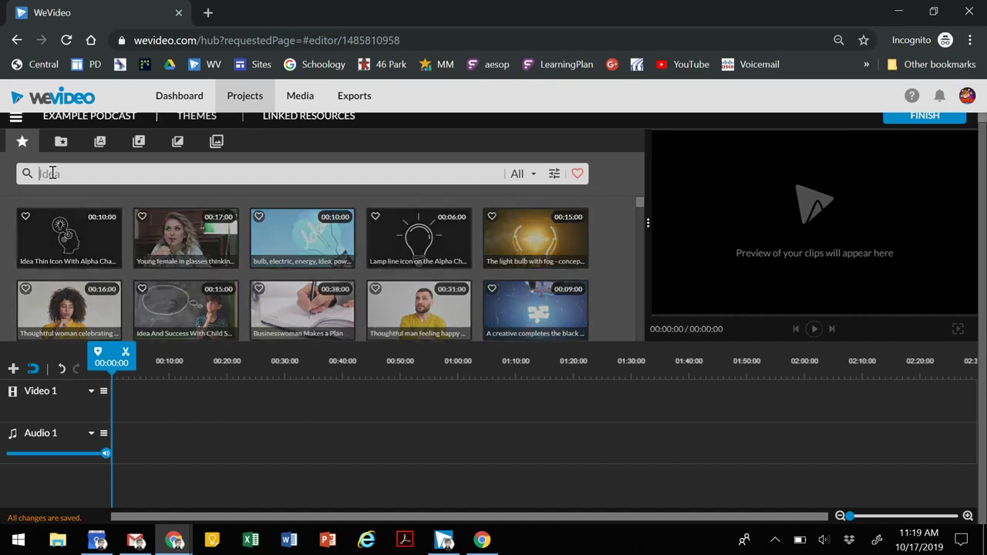
{"action": "type", "text": "sports"}
{"action": "left_click", "coordinate": [524, 175]}
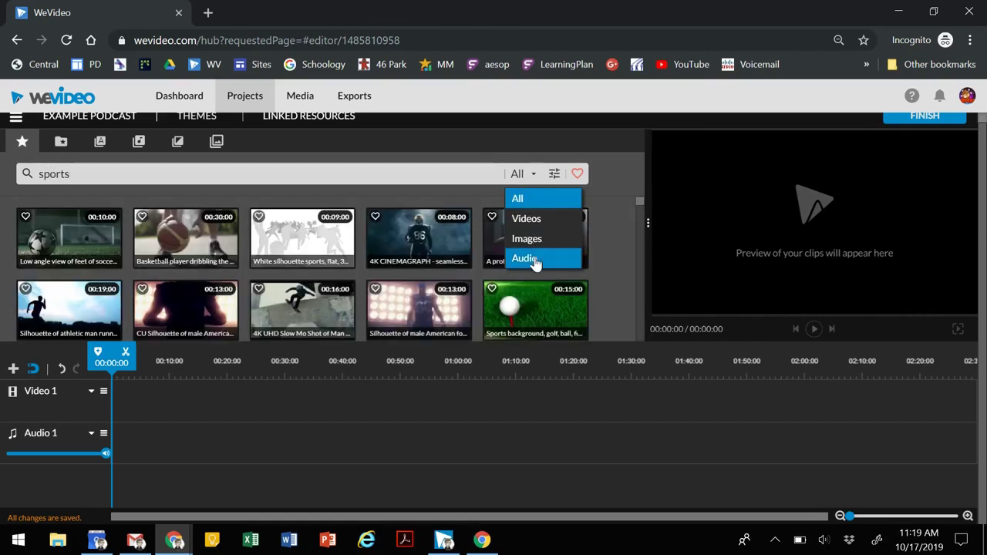
{"action": "left_click", "coordinate": [524, 258]}
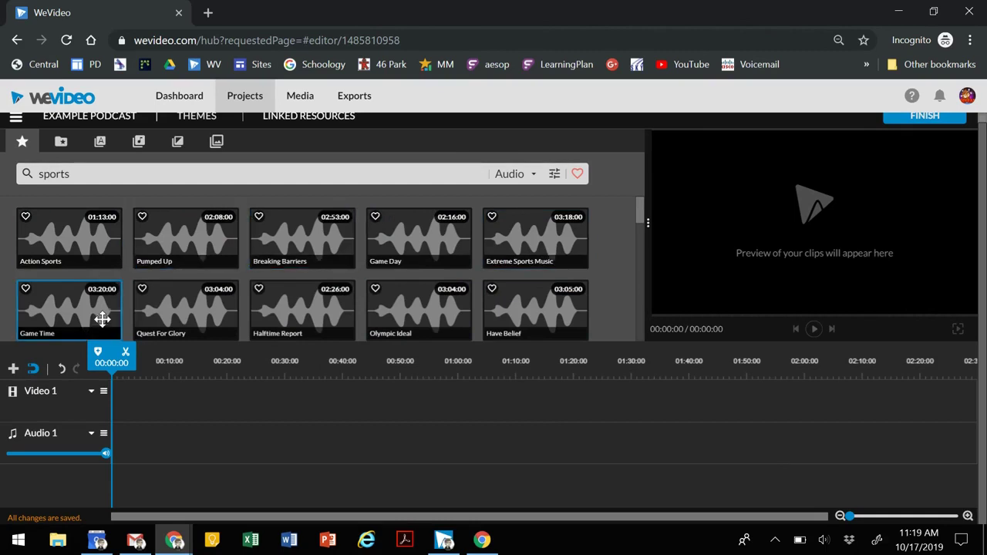
{"action": "scroll", "coordinate": [603, 222], "scroll_direction": "down", "scroll_amount": 3}
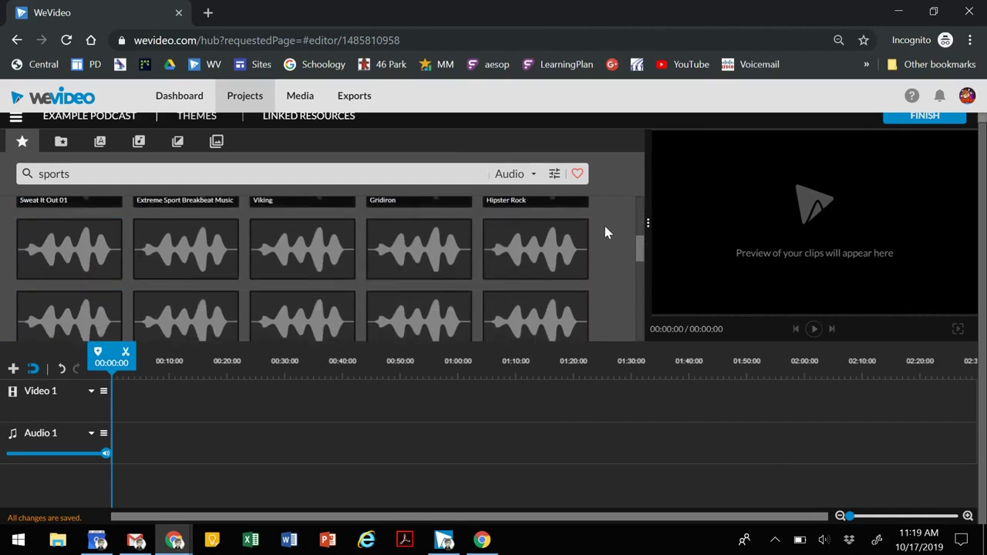
{"action": "scroll", "coordinate": [603, 222], "scroll_direction": "down", "scroll_amount": 3}
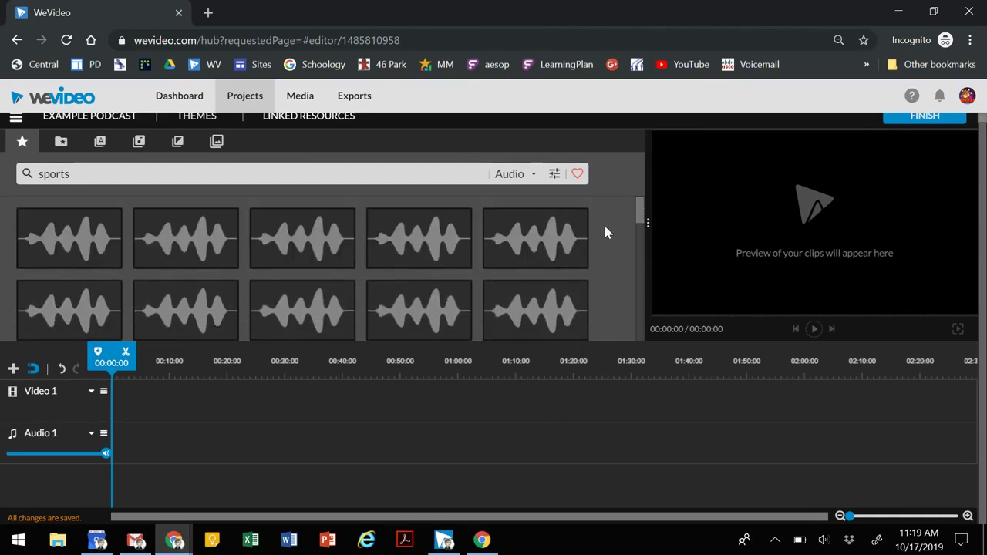
- Preview the Pumped Up music, place it on Audio 1, and move the playhead a few seconds in
{"action": "left_click", "coordinate": [194, 229]}
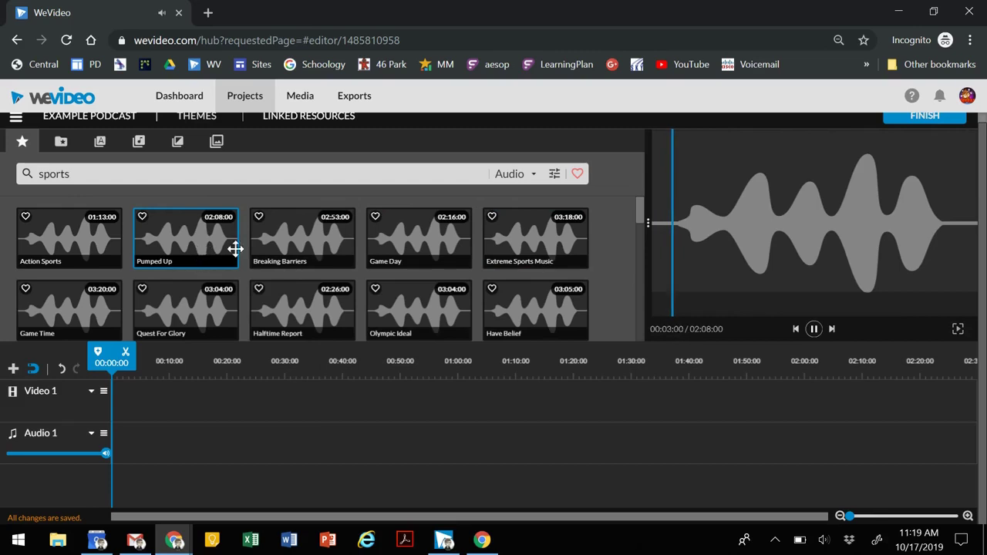
{"action": "left_click", "coordinate": [814, 330]}
{"action": "left_click_drag", "start_coordinate": [180, 236], "coordinate": [126, 447]}
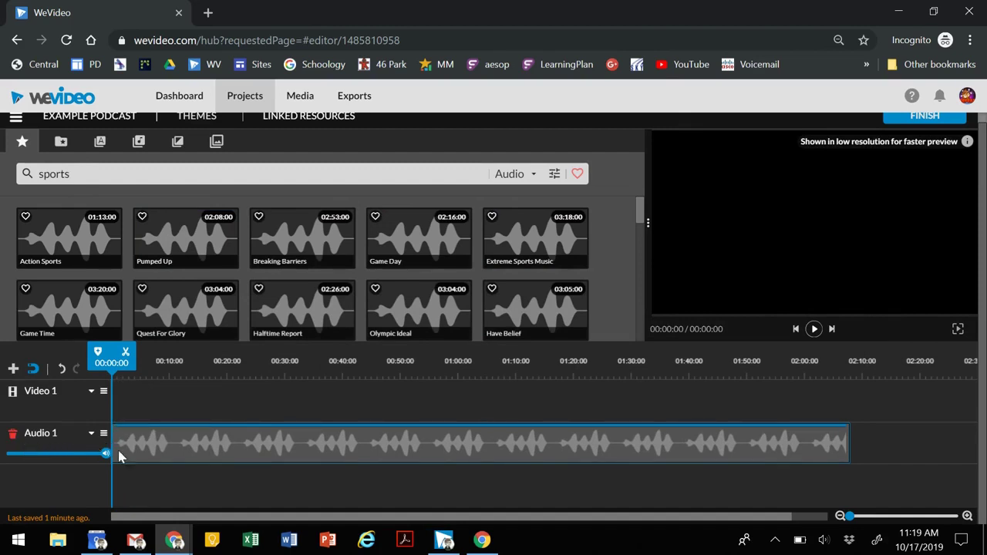
{"action": "mouse_move", "coordinate": [145, 448]}
{"action": "left_mouse_down"}
{"action": "mouse_move", "coordinate": [153, 397]}
{"action": "mouse_move", "coordinate": [149, 439]}
{"action": "mouse_move", "coordinate": [133, 445]}
{"action": "left_mouse_up"}
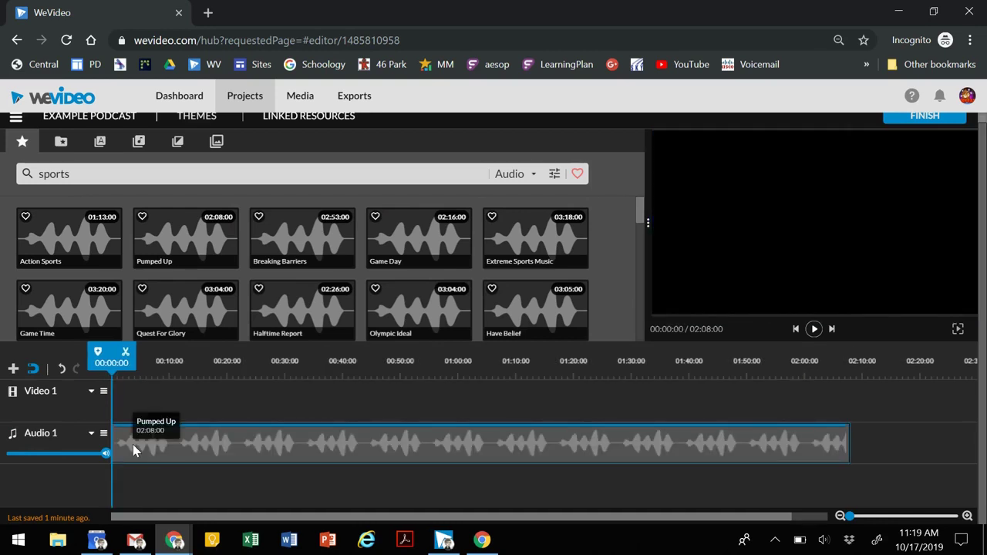
{"action": "left_click_drag", "start_coordinate": [114, 371], "coordinate": [151, 378]}
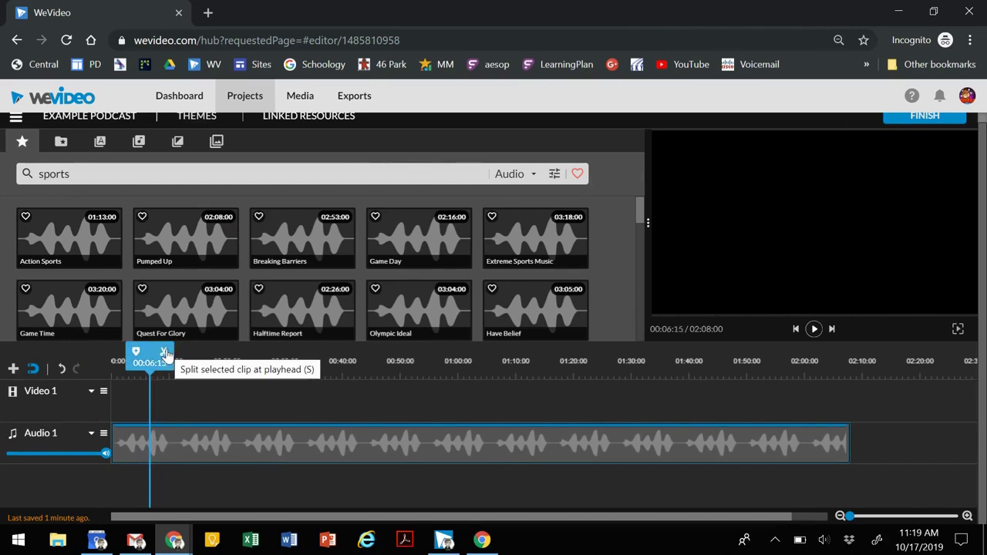
- Split Pumped Up near 2 seconds and give the intro piece a 1.2 s fade-in and 1 s fade-out
{"action": "left_click", "coordinate": [165, 354]}
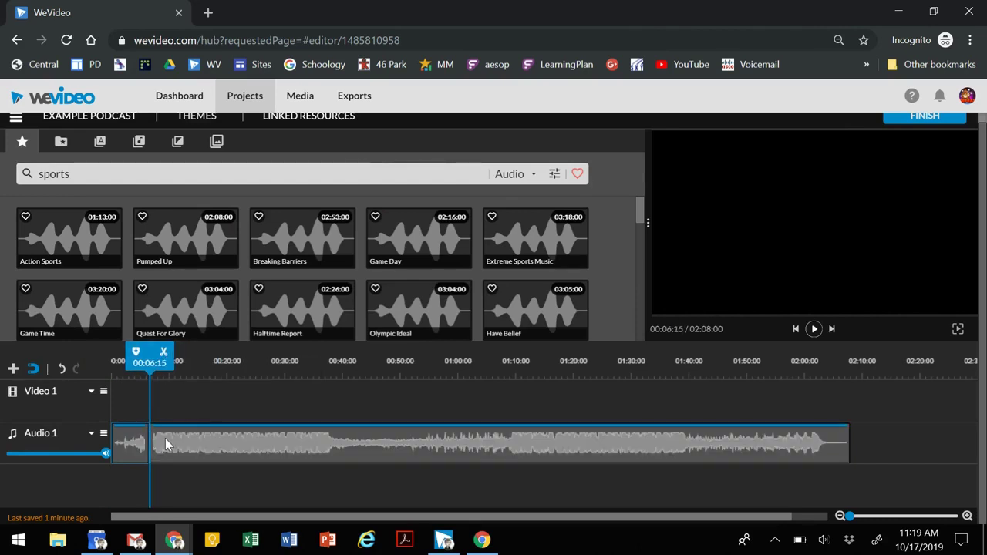
{"action": "left_click", "coordinate": [124, 453]}
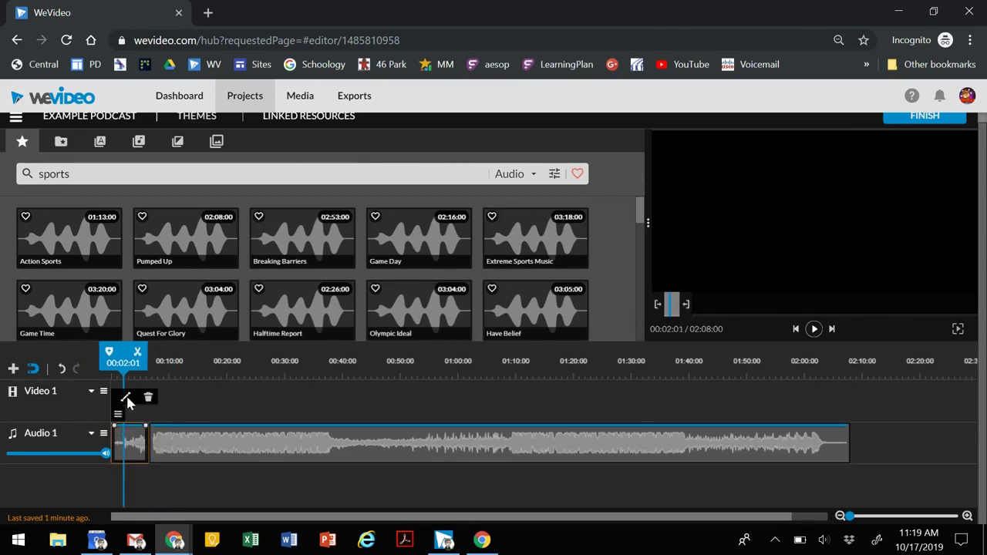
{"action": "left_click", "coordinate": [121, 409]}
{"action": "left_click", "coordinate": [122, 373]}
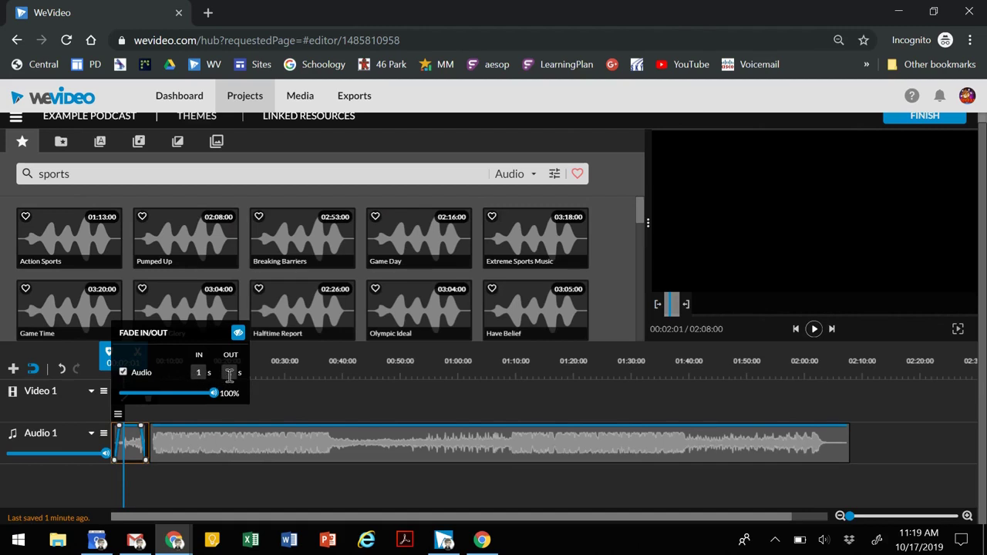
{"action": "left_click", "coordinate": [120, 434]}
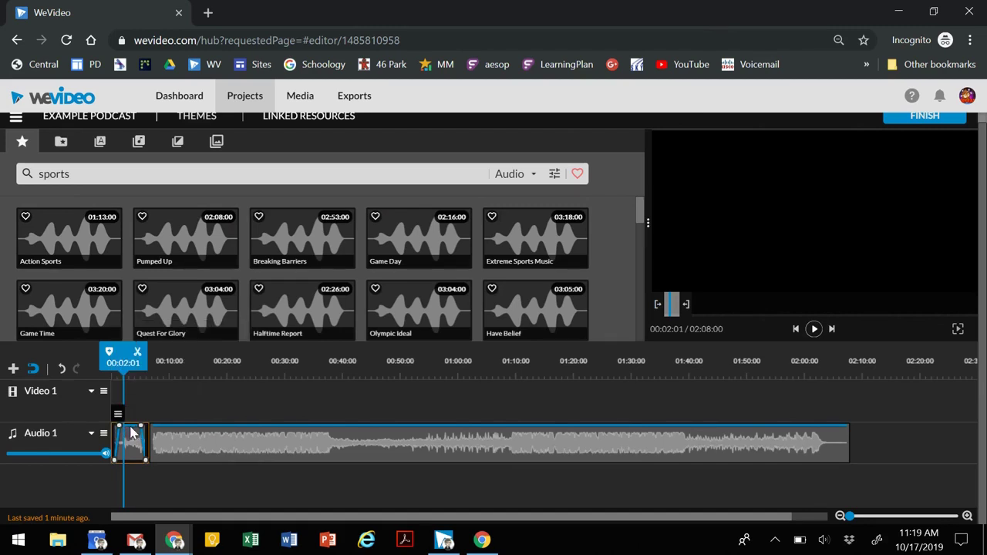
- Lower the intro piece's volume to 44%
{"action": "left_click_drag", "start_coordinate": [123, 425], "coordinate": [120, 429]}
{"action": "left_click", "coordinate": [126, 397]}
{"action": "left_click_drag", "start_coordinate": [213, 395], "coordinate": [161, 396]}
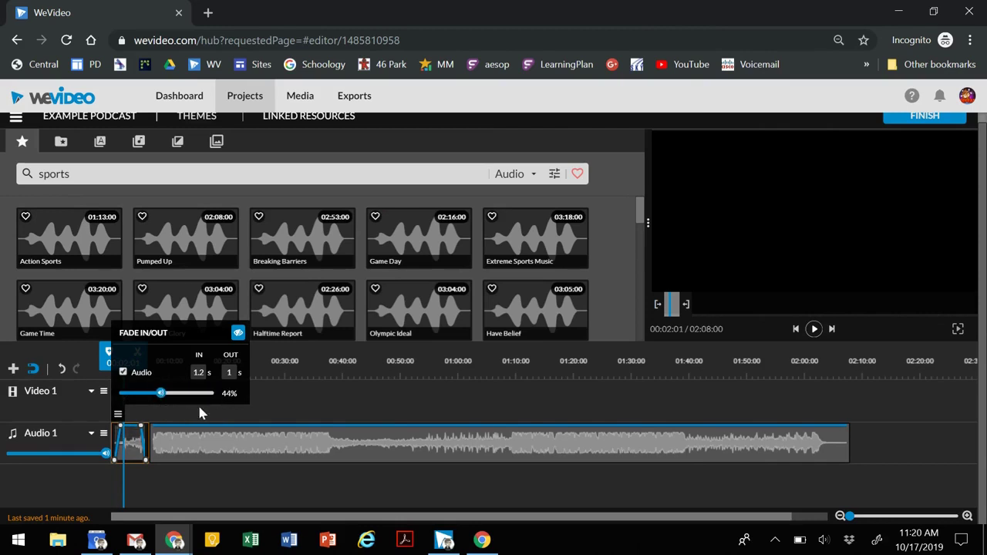
- Lower the longer Pumped Up piece's volume to about 34%
{"action": "left_click", "coordinate": [274, 411]}
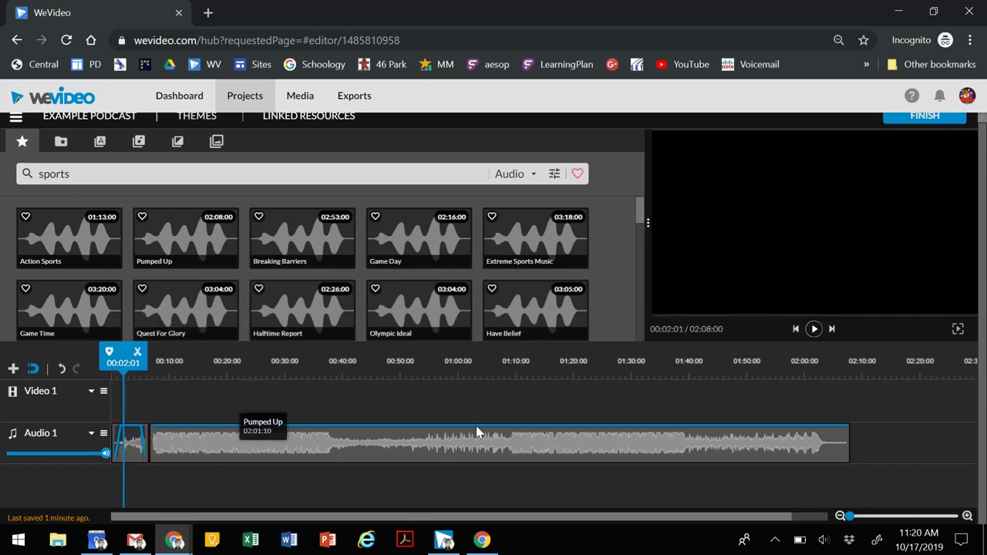
{"action": "left_click", "coordinate": [173, 452]}
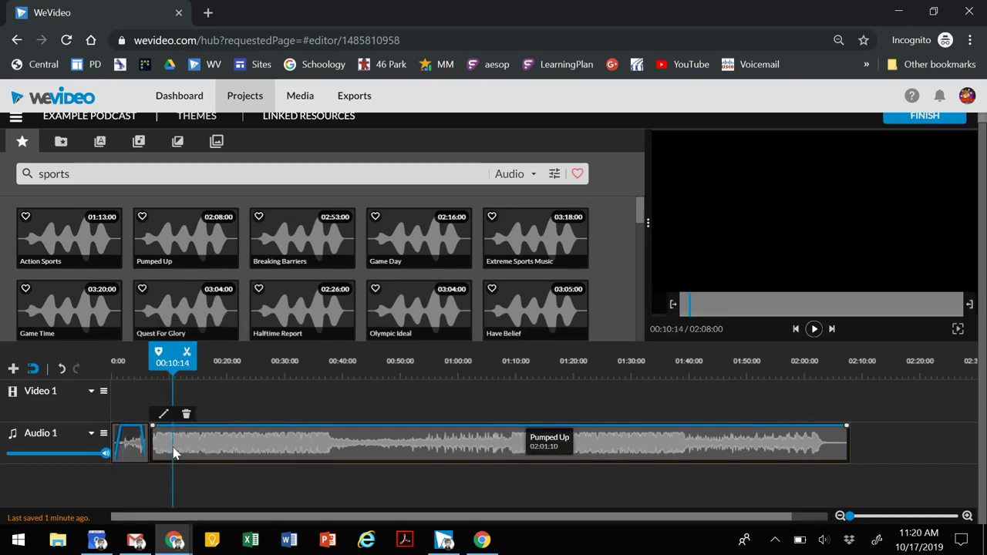
{"action": "left_click", "coordinate": [163, 414]}
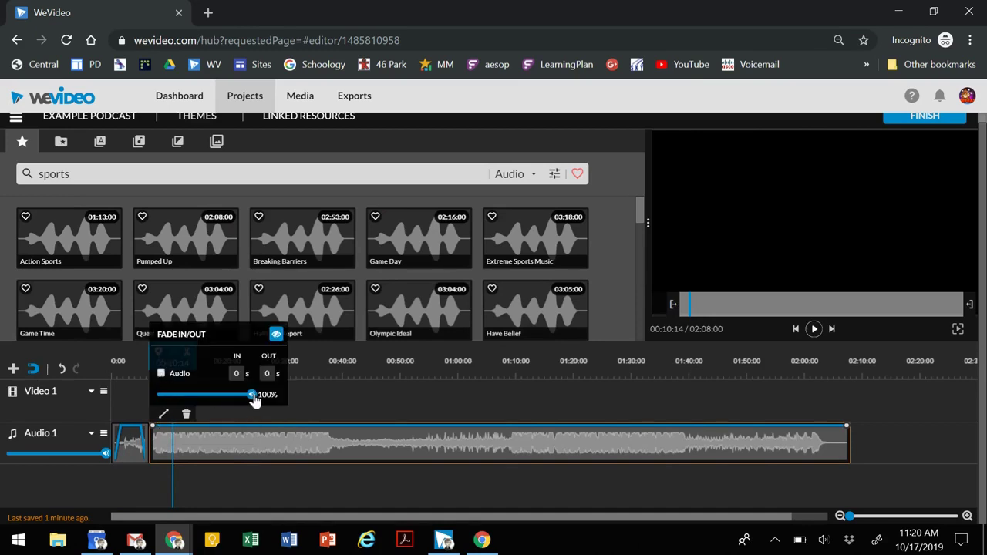
{"action": "left_click_drag", "start_coordinate": [251, 396], "coordinate": [137, 384]}
- Play back to check the music level, then drop Pumped Up's volume to 2%
{"action": "left_click", "coordinate": [300, 407]}
{"action": "left_click", "coordinate": [814, 329]}
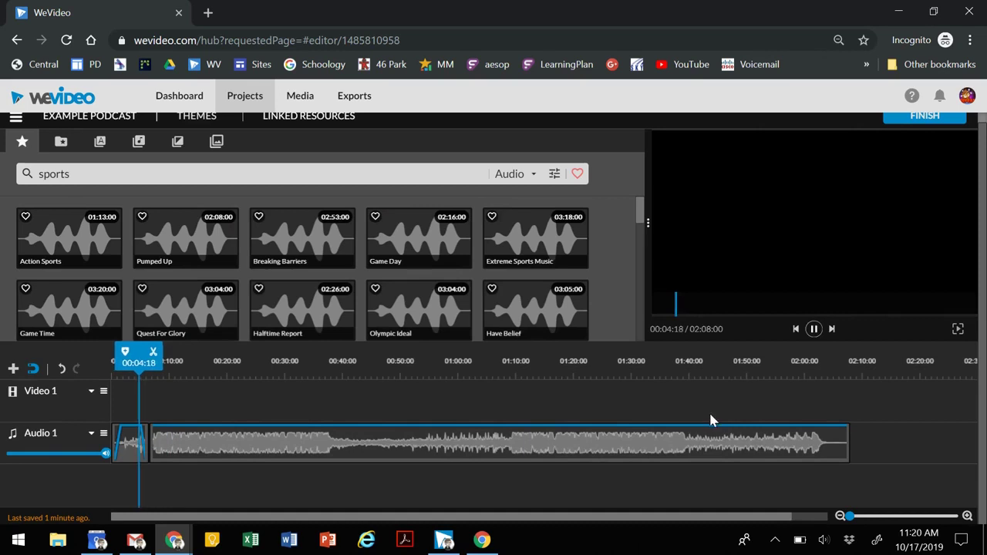
{"action": "left_click", "coordinate": [161, 447]}
{"action": "left_click", "coordinate": [166, 418]}
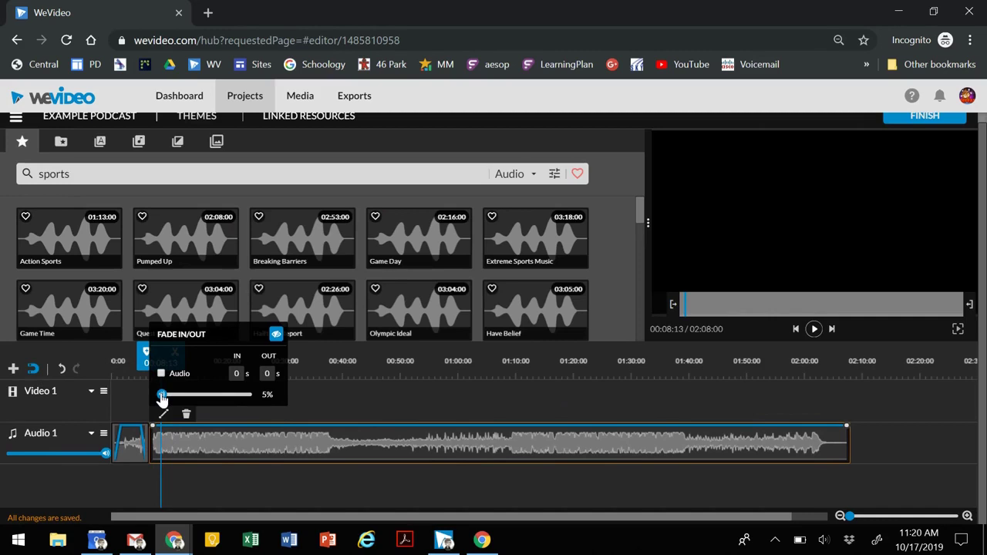
{"action": "left_click_drag", "start_coordinate": [162, 396], "coordinate": [159, 397]}
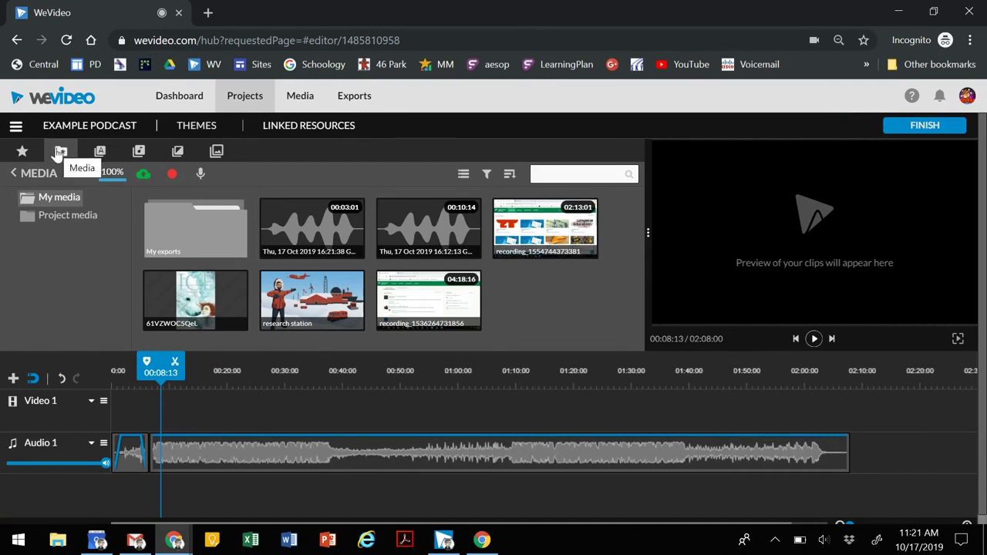
- Record a 14-second voiceover and add it to the Voiceover 1 track
{"action": "left_click", "coordinate": [201, 176]}
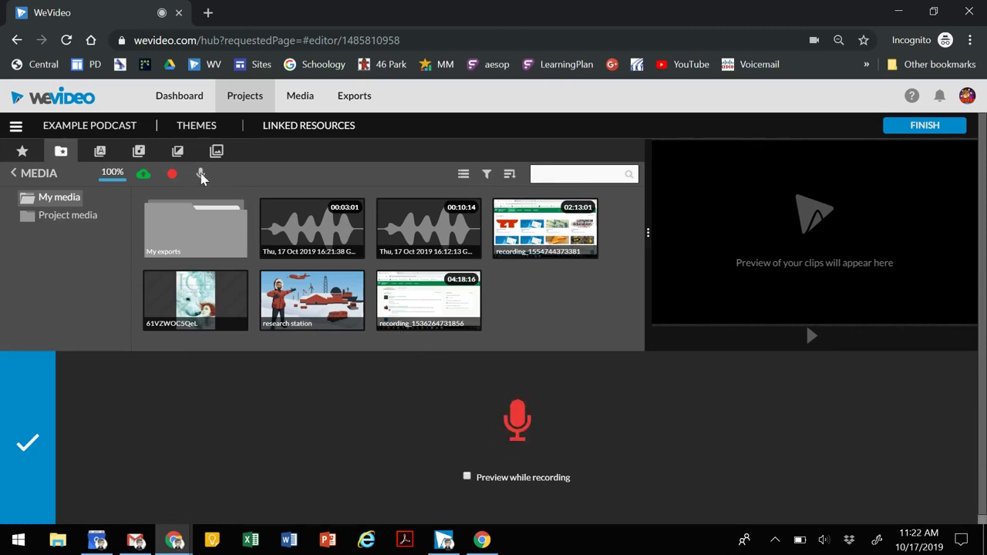
{"action": "left_click", "coordinate": [518, 428]}
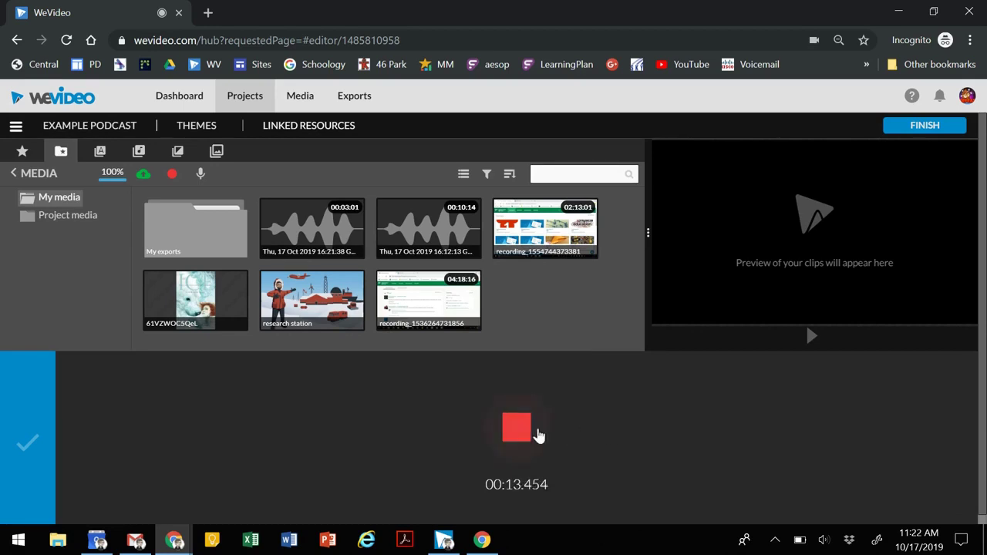
{"action": "left_click", "coordinate": [516, 429]}
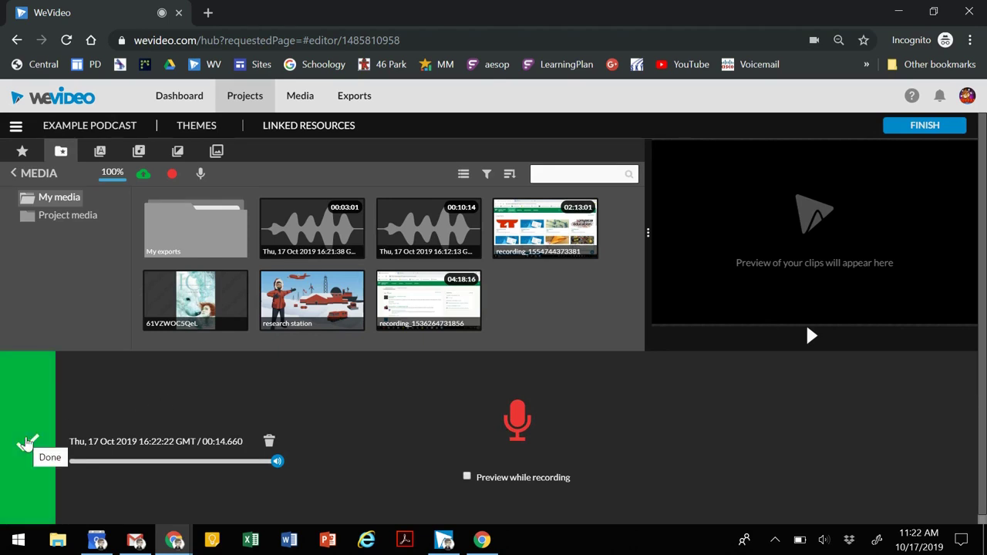
{"action": "left_click", "coordinate": [27, 442]}
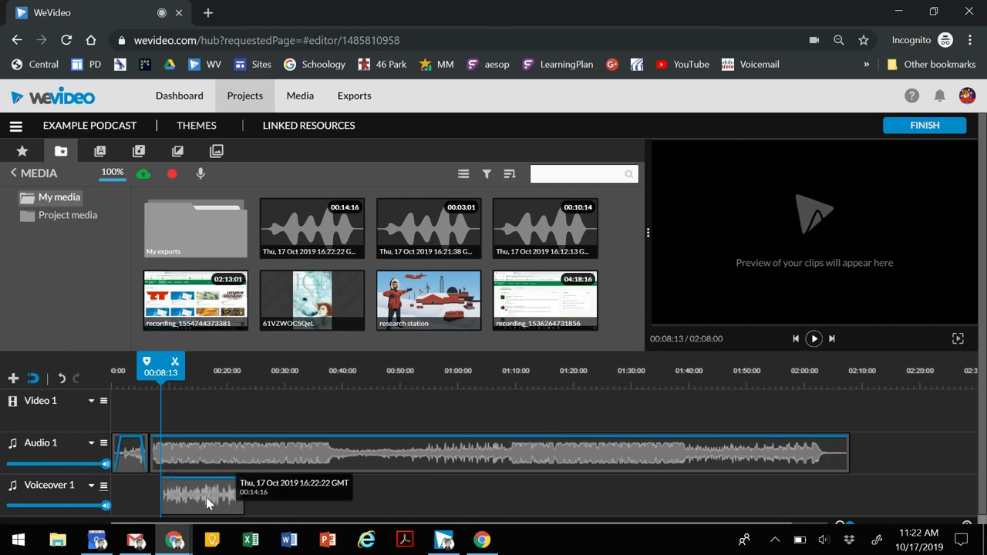
- Move the voiceover to start at 00:06:15 and play it back against the music
{"action": "left_click_drag", "start_coordinate": [205, 500], "coordinate": [195, 501]}
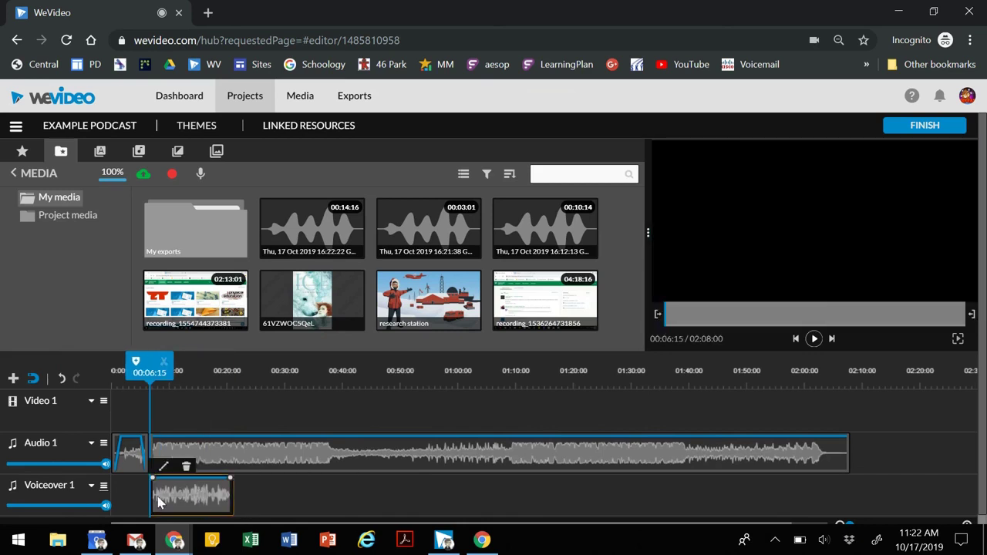
{"action": "left_click", "coordinate": [163, 467]}
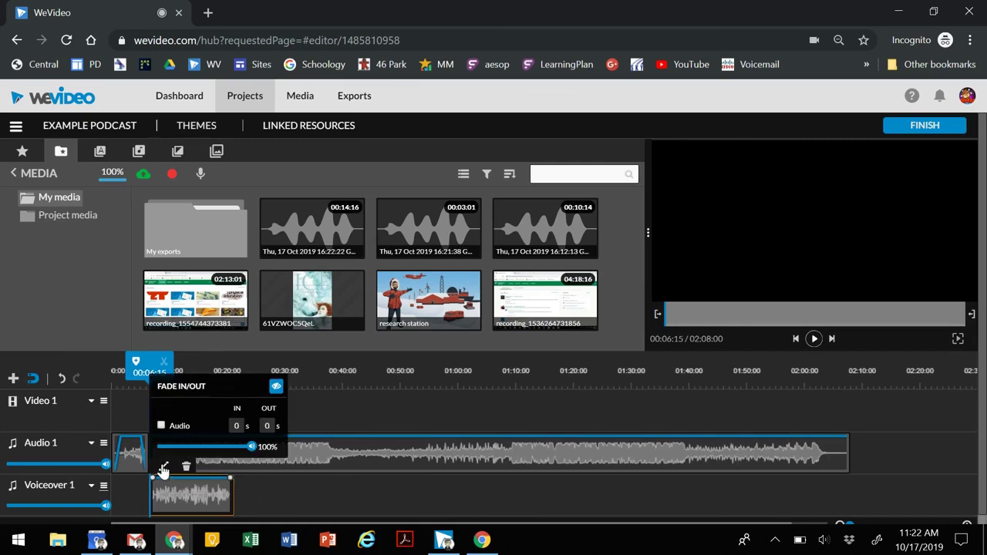
{"action": "left_click", "coordinate": [163, 467]}
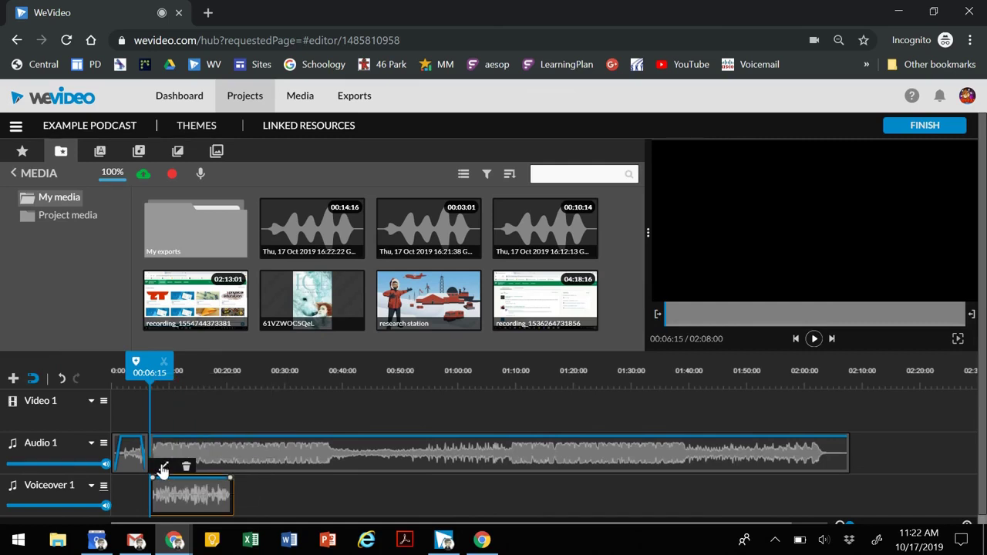
{"action": "left_click", "coordinate": [814, 340]}
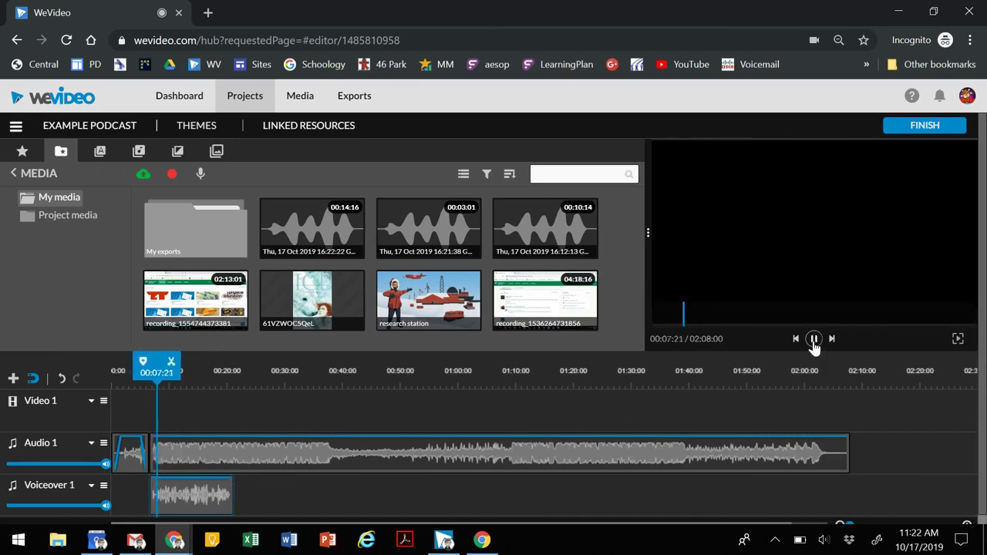
{"action": "left_click", "coordinate": [813, 340]}
{"action": "left_click", "coordinate": [168, 484]}
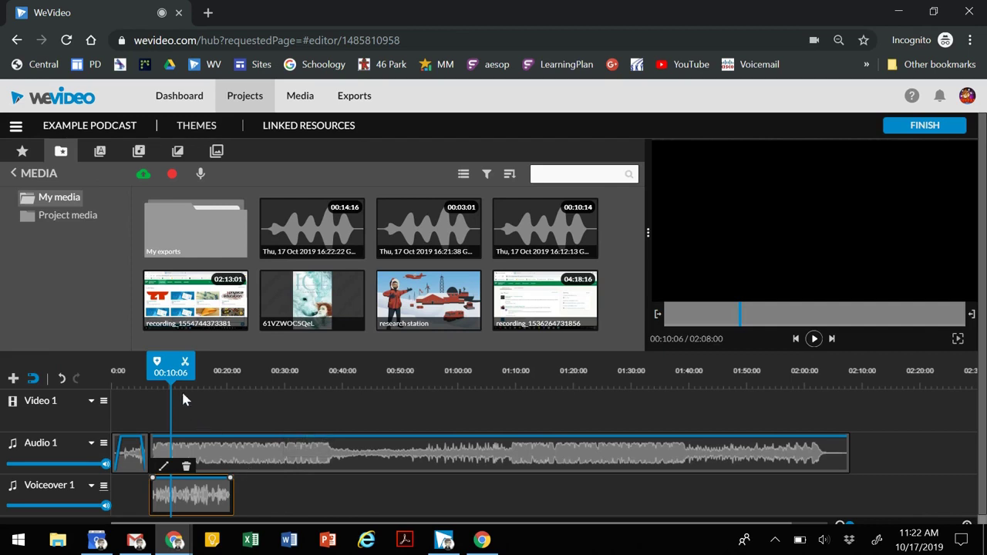
- Trim Pumped Up to end around 00:21 and split it at about 22 seconds
{"action": "mouse_move", "coordinate": [847, 452]}
{"action": "left_mouse_down"}
{"action": "mouse_move", "coordinate": [232, 468]}
{"action": "mouse_move", "coordinate": [255, 453]}
{"action": "left_mouse_up"}
{"action": "left_click_drag", "start_coordinate": [259, 370], "coordinate": [238, 376]}
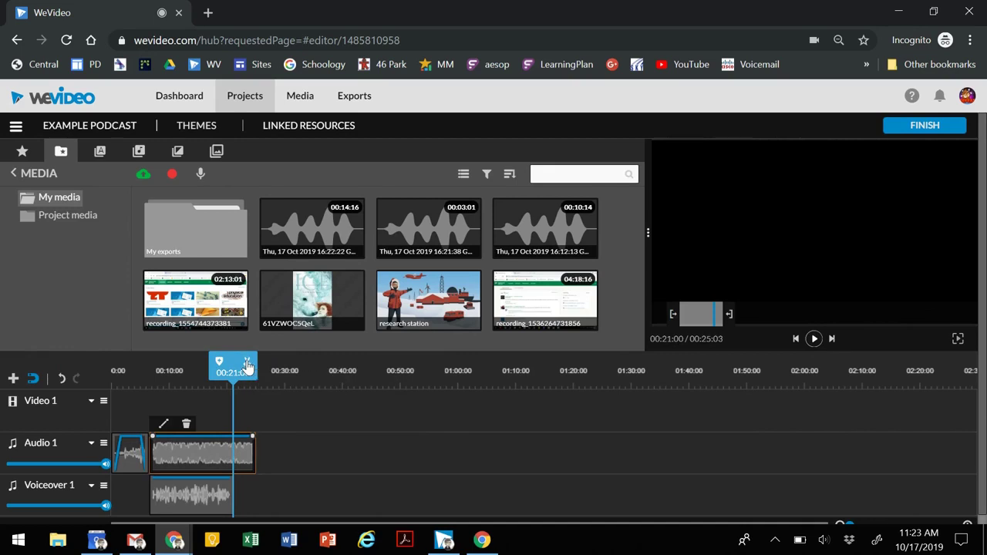
{"action": "left_click", "coordinate": [247, 365]}
- Give the short end piece of music 31% volume with a 1 s fade-out
{"action": "left_click", "coordinate": [241, 445]}
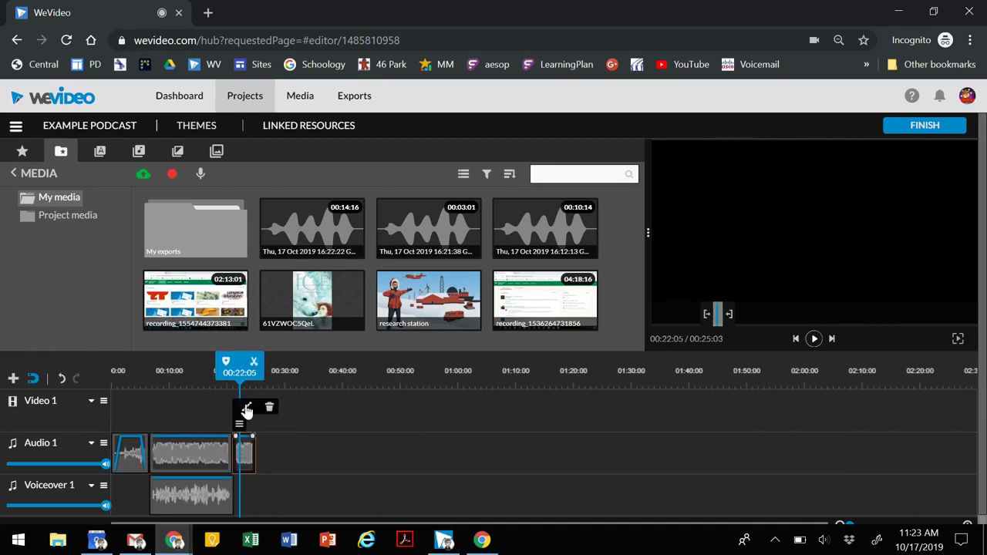
{"action": "left_click", "coordinate": [246, 409]}
{"action": "left_click_drag", "start_coordinate": [243, 403], "coordinate": [270, 409]}
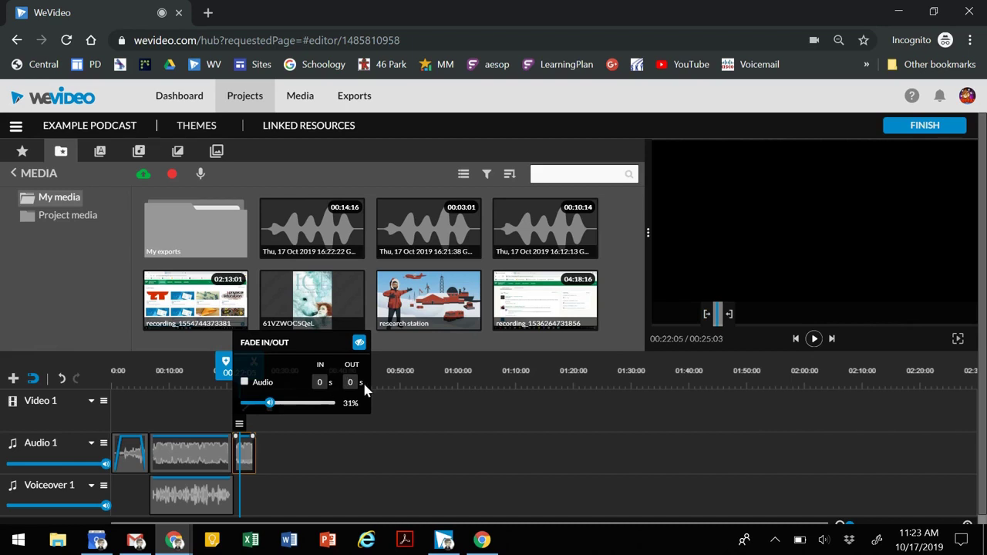
{"action": "left_click", "coordinate": [314, 449]}
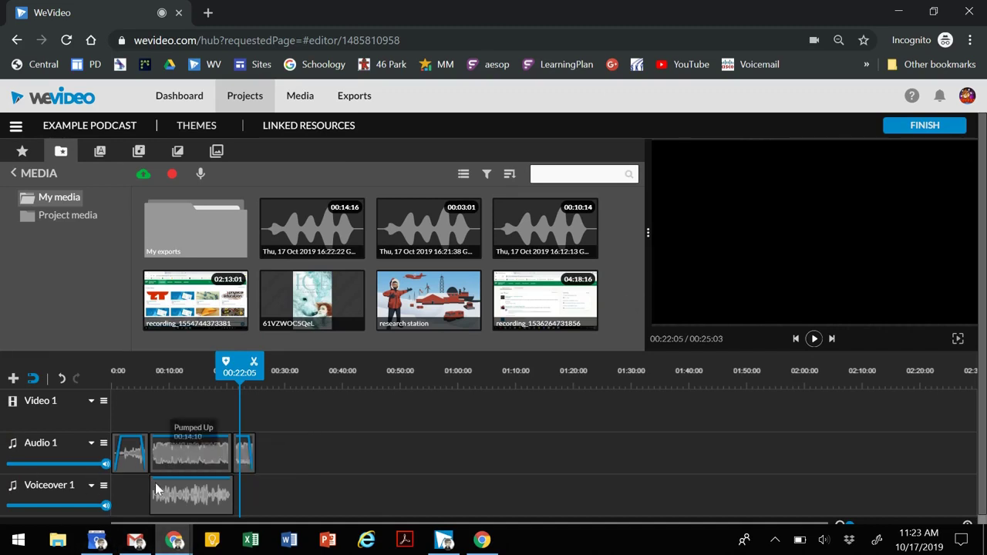
- Export 'Example Podcast' as audio only, with Google Drive as the destination
{"action": "left_click", "coordinate": [921, 127]}
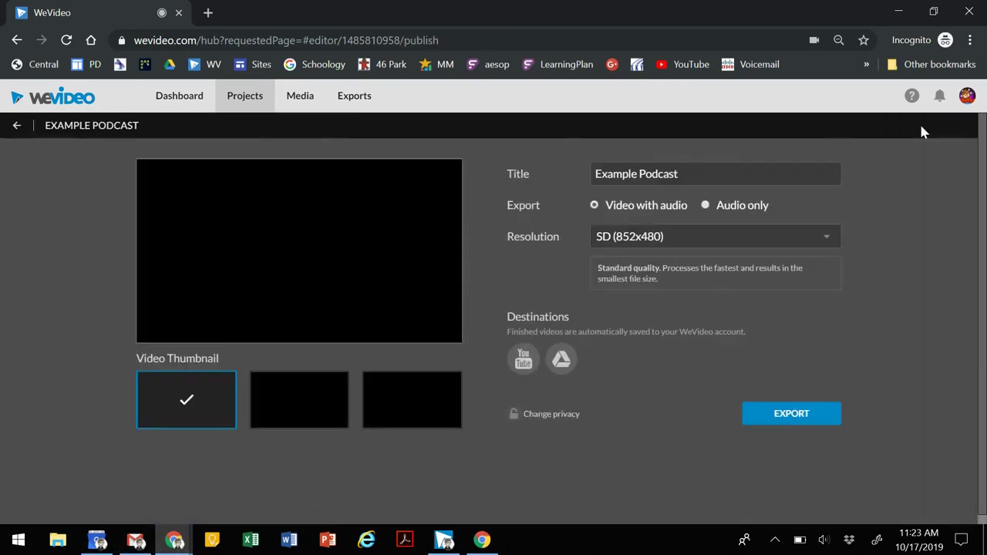
{"action": "left_click", "coordinate": [706, 207]}
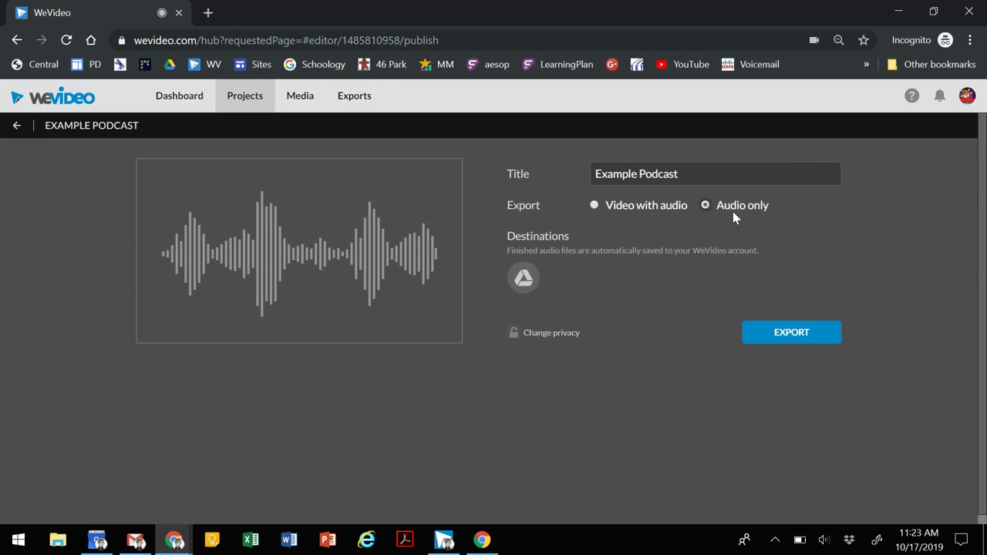
{"action": "left_click", "coordinate": [523, 280]}
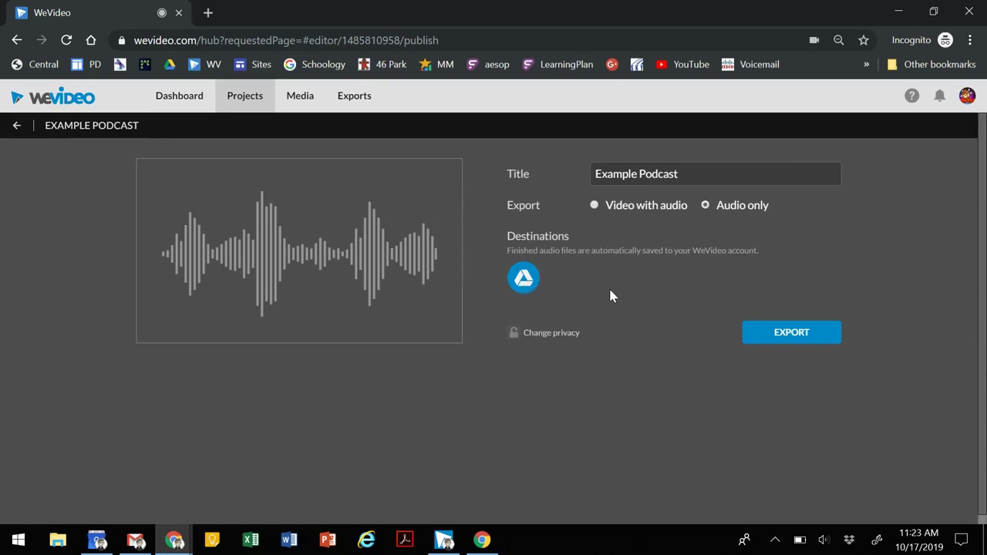